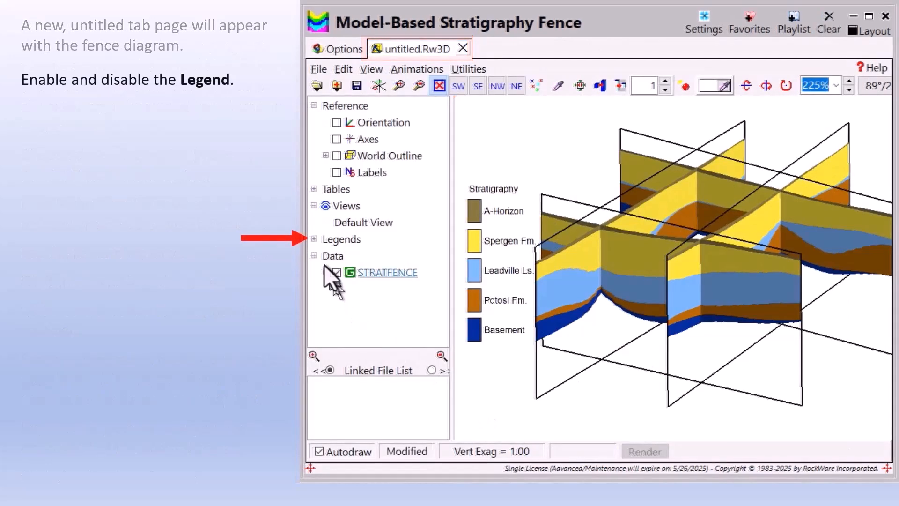
# Step: Turn the Stratigraphy legend off and back on in the fence diagram
pyautogui.click(312, 239)
pyautogui.click(333, 253)
pyautogui.click(332, 253)
pyautogui.click(332, 254)
pyautogui.click(332, 253)
pyautogui.click(311, 240)
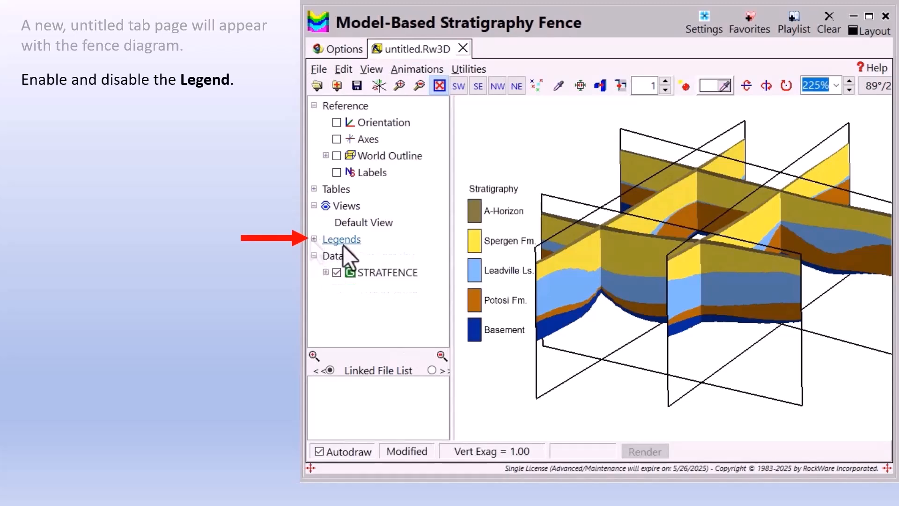
# Step: Turn the first three STRATFENCE panels off and back on
pyautogui.click(326, 272)
pyautogui.click(347, 273)
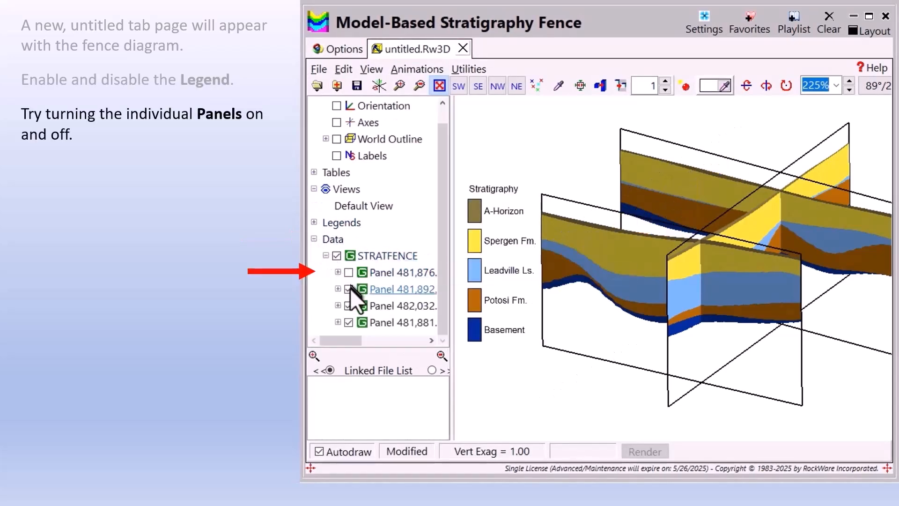
pyautogui.click(348, 289)
pyautogui.click(348, 305)
pyautogui.click(352, 304)
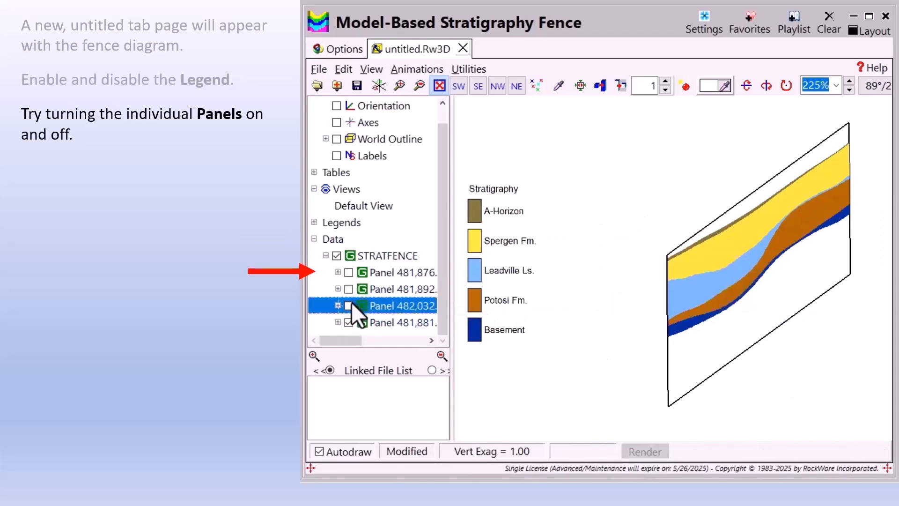
pyautogui.click(348, 289)
pyautogui.click(348, 273)
pyautogui.click(348, 305)
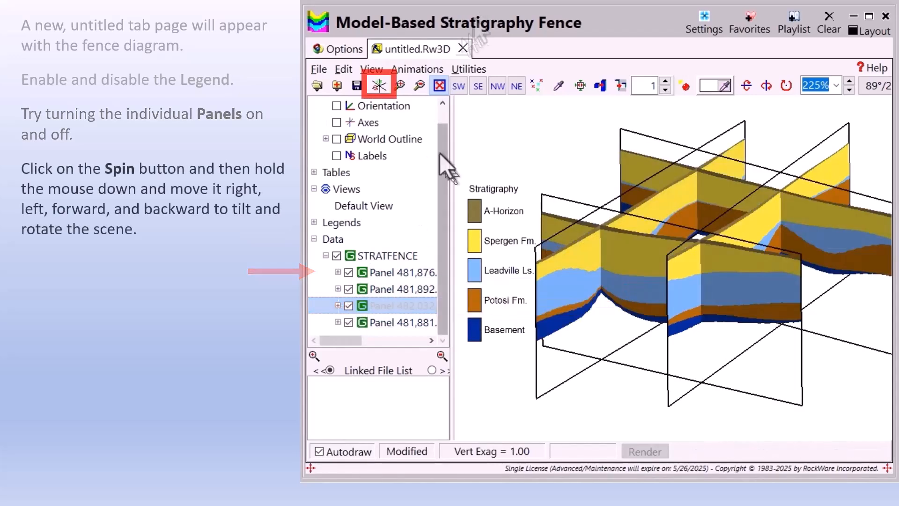
# Step: Rotate and tilt the fence diagram, and zoom in on the area where its panels intersect
pyautogui.click(379, 86)
pyautogui.moveTo(540, 215); pyautogui.dragTo(450, 210)
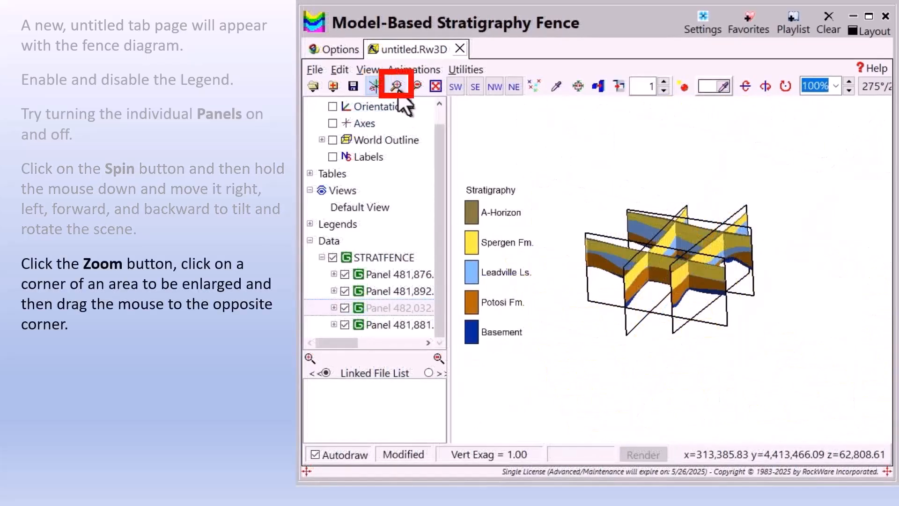
pyautogui.click(397, 87)
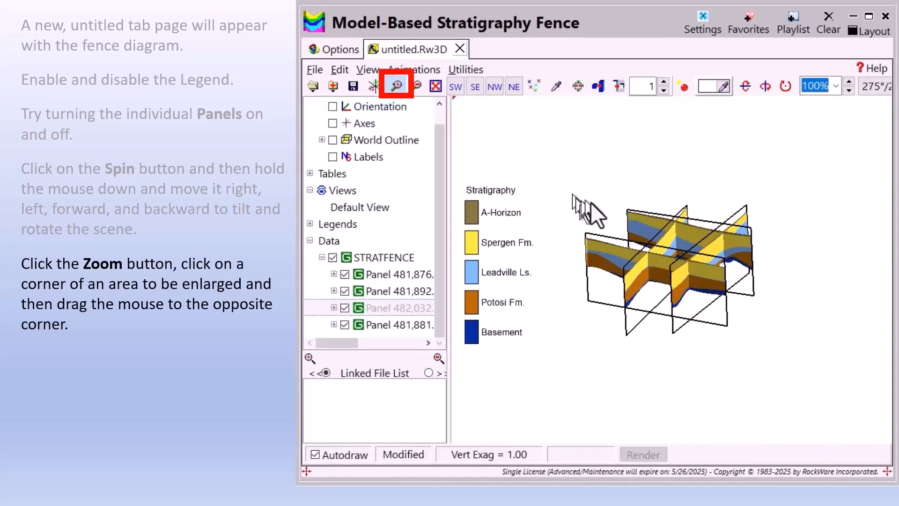
pyautogui.moveTo(622, 206); pyautogui.dragTo(728, 288)
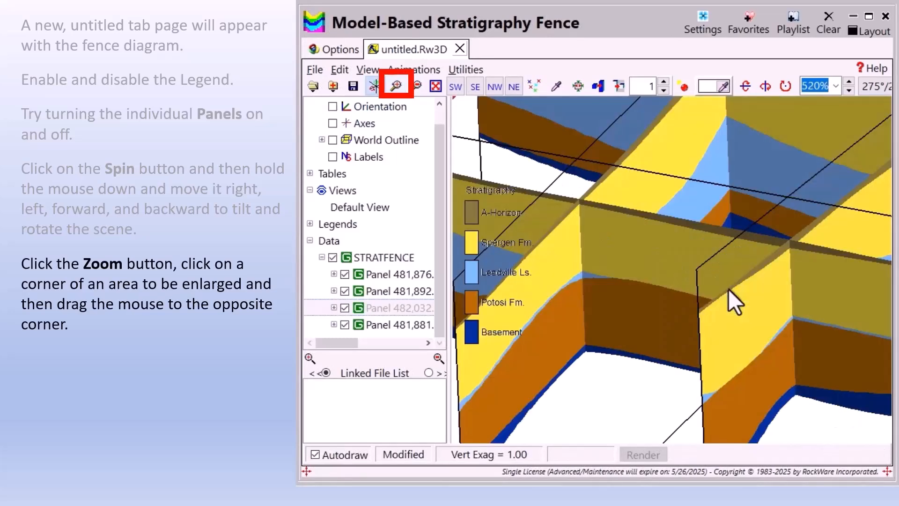
# Step: Return the fence diagram to the default scale and move it around the work area
pyautogui.click(415, 87)
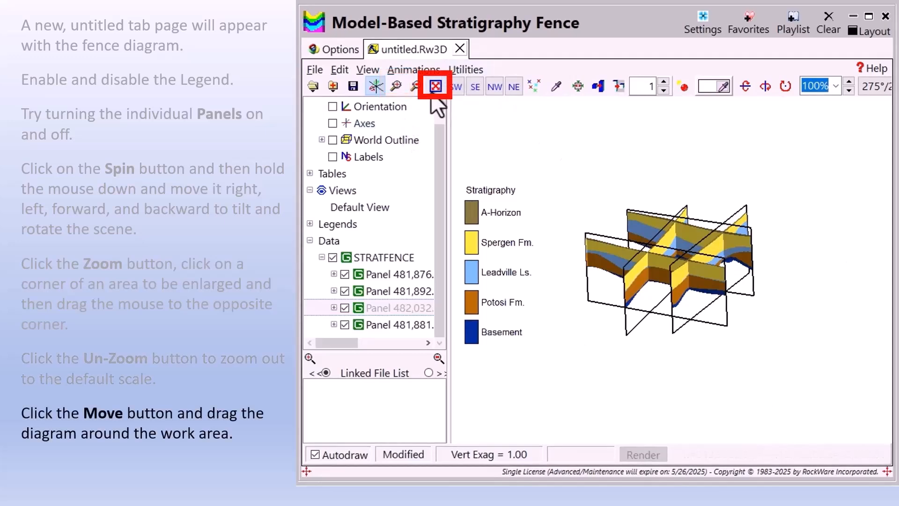
pyautogui.click(434, 90)
pyautogui.moveTo(681, 271); pyautogui.dragTo(700, 228)
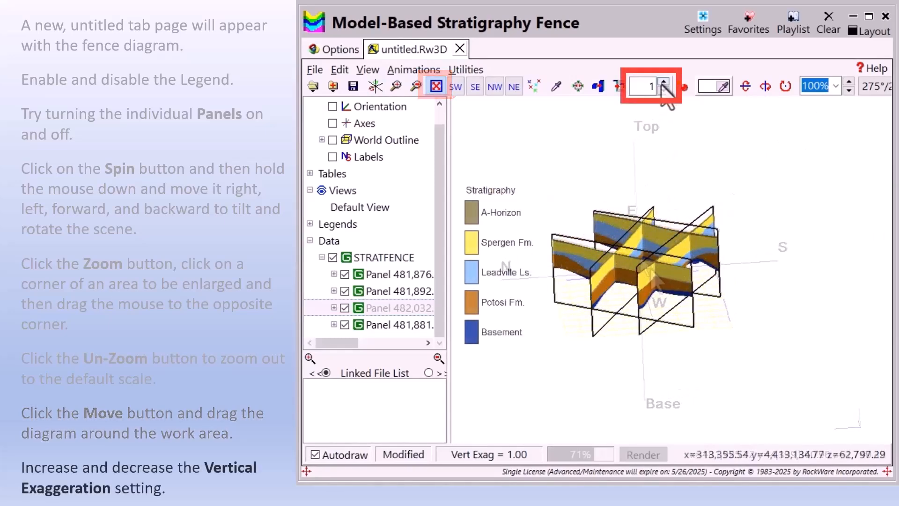
# Step: Raise the fence diagram's vertical exaggeration by one increment and reduce it to 0.13
pyautogui.click(663, 82)
pyautogui.click(663, 82)
pyautogui.click(663, 83)
pyautogui.click(661, 90)
pyautogui.click(662, 90)
pyautogui.click(661, 91)
pyautogui.click(661, 90)
pyautogui.click(664, 90)
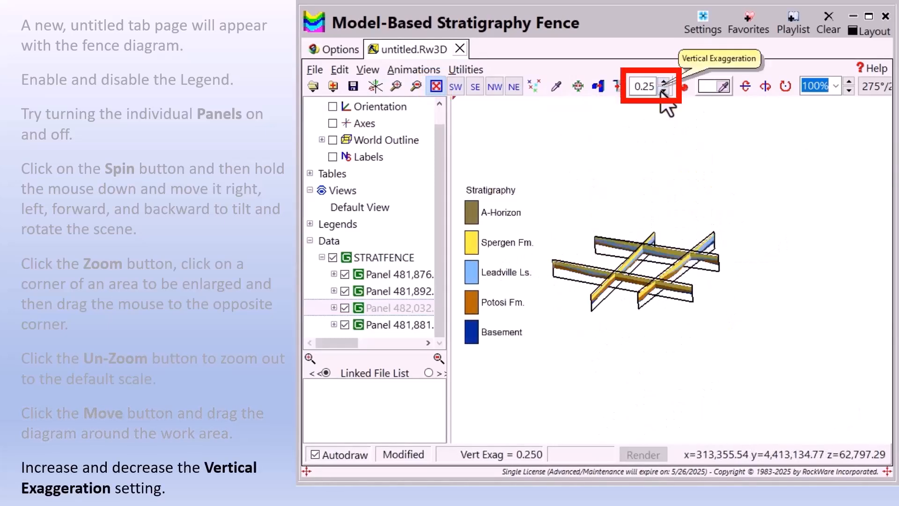
pyautogui.click(663, 90)
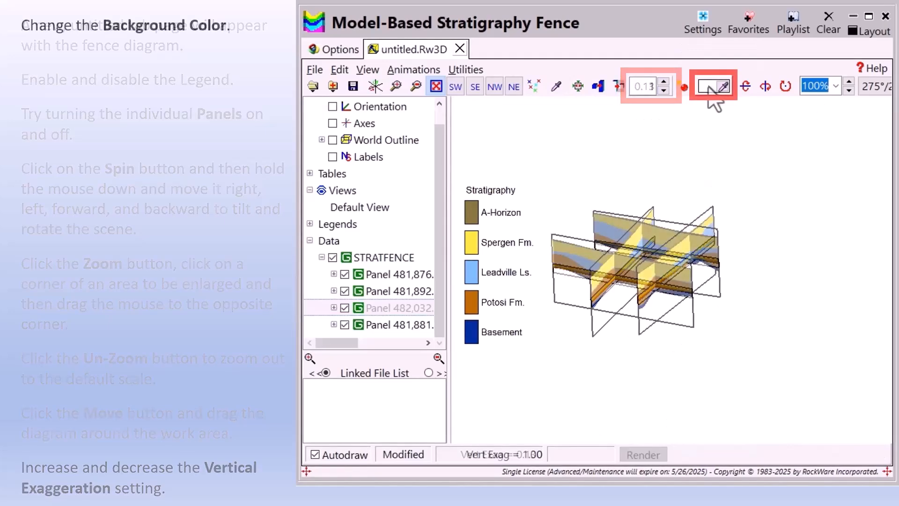
# Step: Change the fence diagram's background color to blue and restore it to white
pyautogui.click(714, 86)
pyautogui.click(750, 207)
pyautogui.click(692, 329)
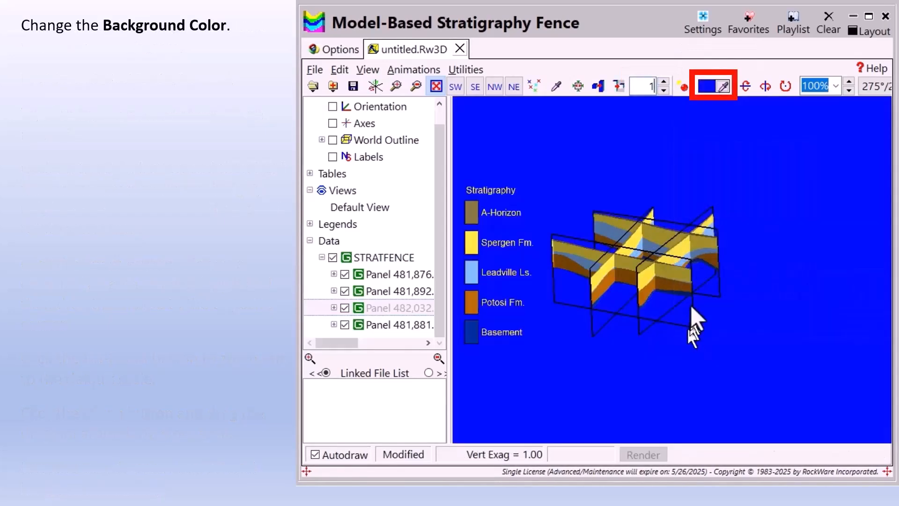
pyautogui.click(707, 87)
pyautogui.click(803, 238)
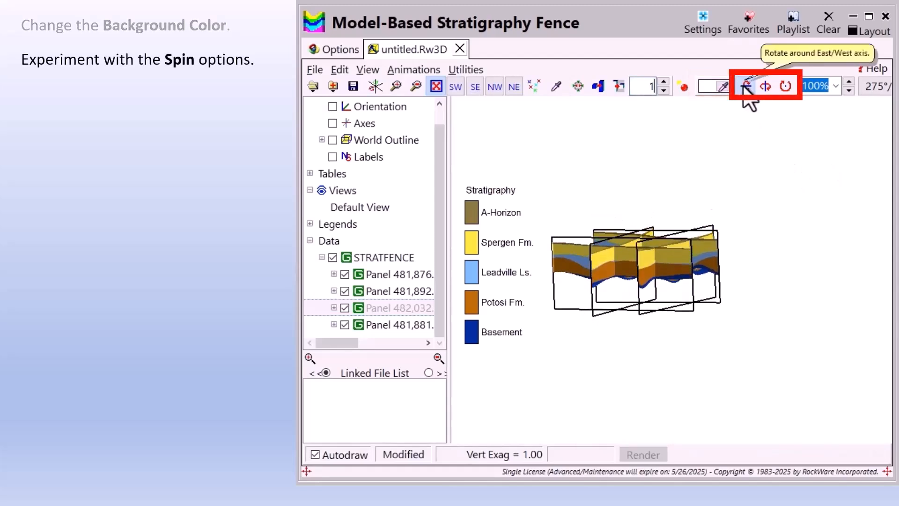
# Step: Spin the fence diagram automatically around different axes, and adjust the zoom percentage up and down
pyautogui.click(746, 87)
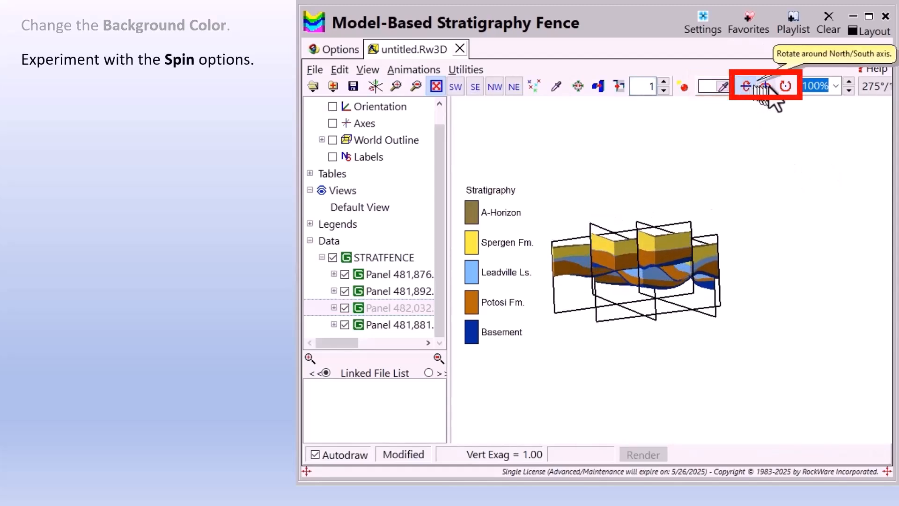
pyautogui.click(787, 87)
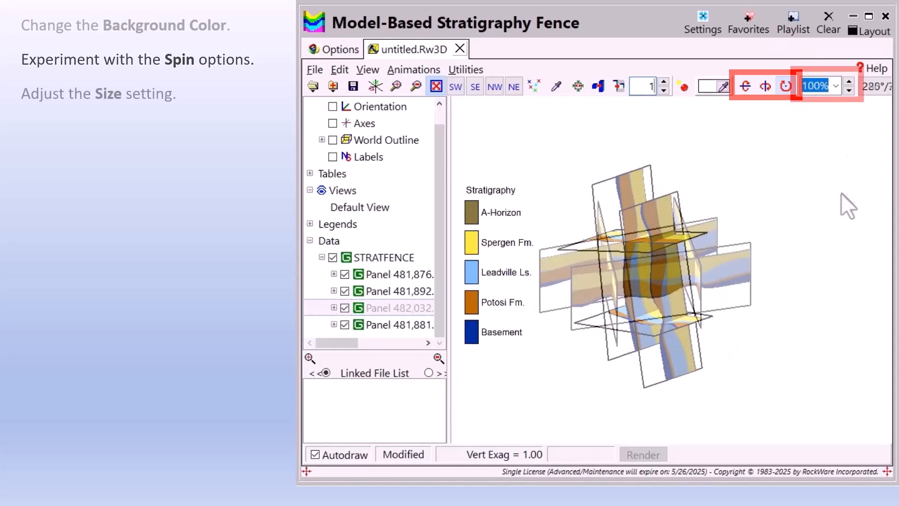
pyautogui.click(849, 84)
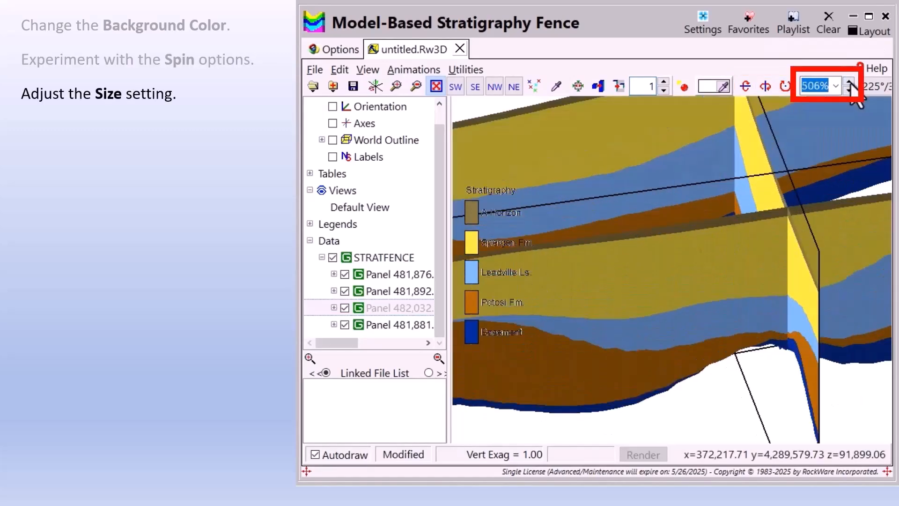
pyautogui.click(848, 91)
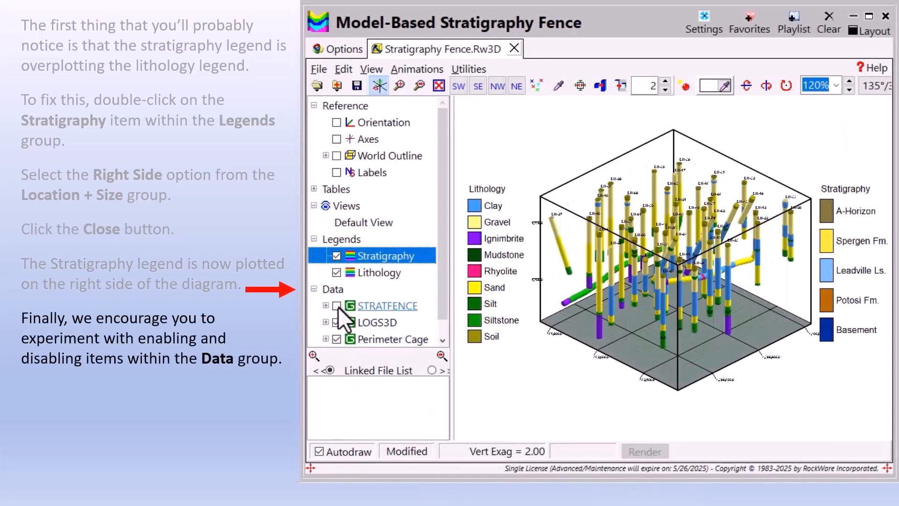
# Step: Hide the Perimeter Cage and show the LOGS3D and STRATFENCE items in the Data group
pyautogui.click(334, 323)
pyautogui.click(333, 339)
pyautogui.click(334, 323)
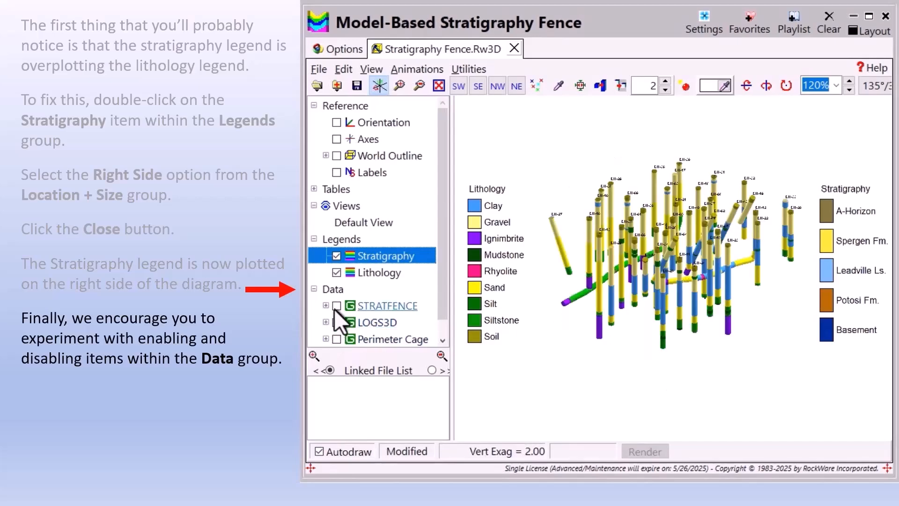
pyautogui.click(333, 307)
# Step: Expand STRATFENCE, toggle three of its individual items, and rotate the combined diagram
pyautogui.click(325, 305)
pyautogui.click(348, 275)
pyautogui.click(349, 291)
pyautogui.click(347, 305)
pyautogui.moveTo(572, 346); pyautogui.dragTo(675, 371)
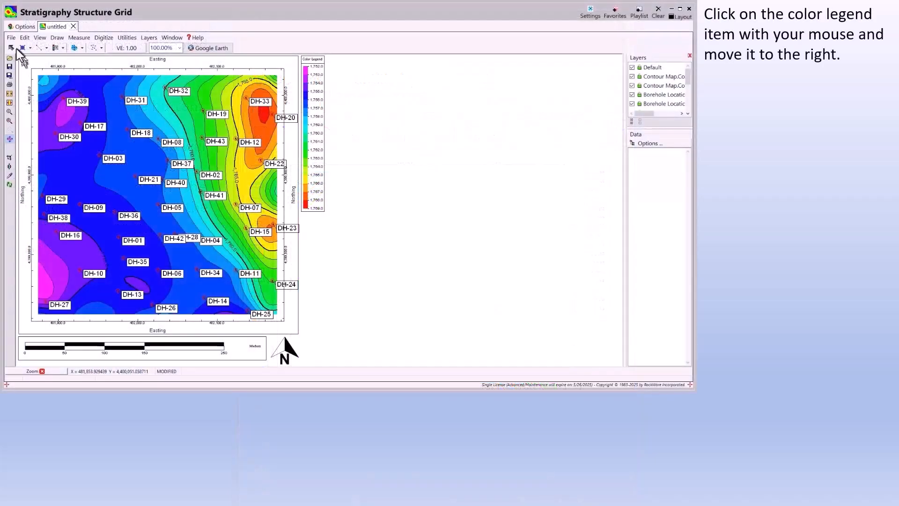
# Step: Move the color legend down beside the structure map and enlarge it to about the map's full height
pyautogui.click(261, 134)
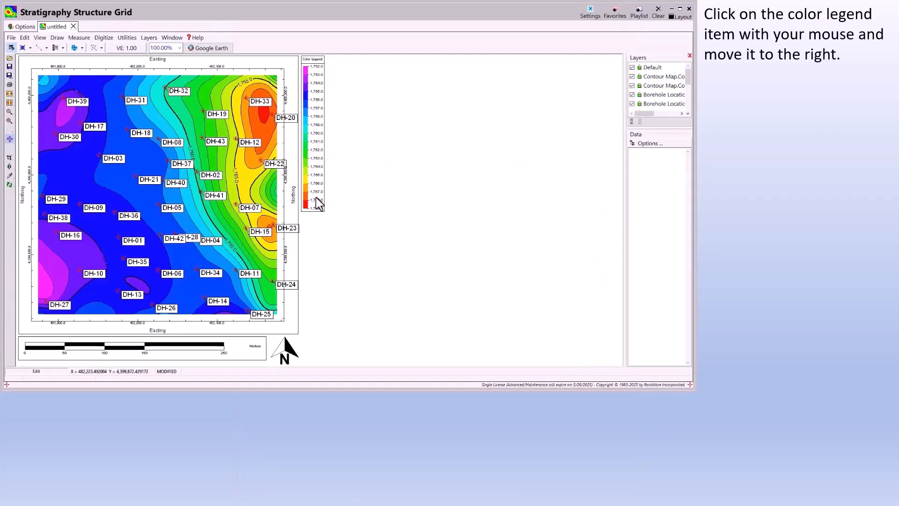
pyautogui.moveTo(321, 205); pyautogui.dragTo(319, 314)
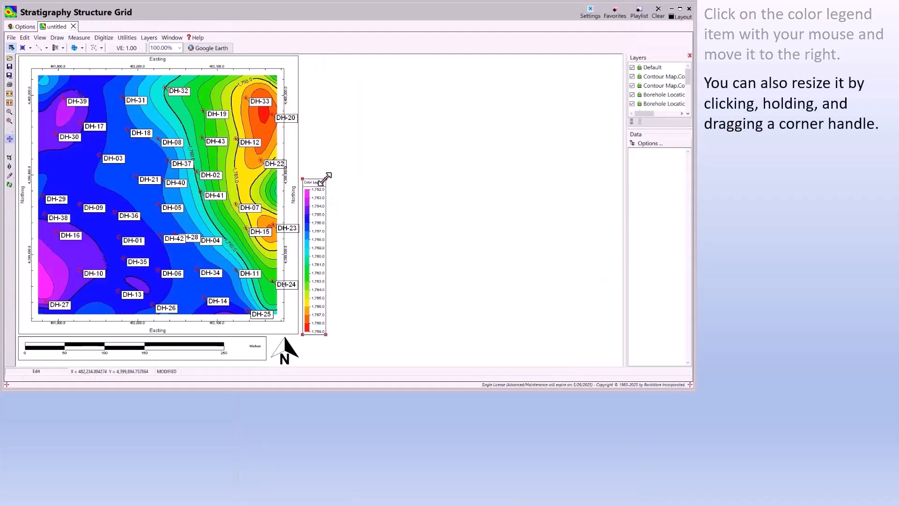
pyautogui.moveTo(326, 178); pyautogui.dragTo(367, 54)
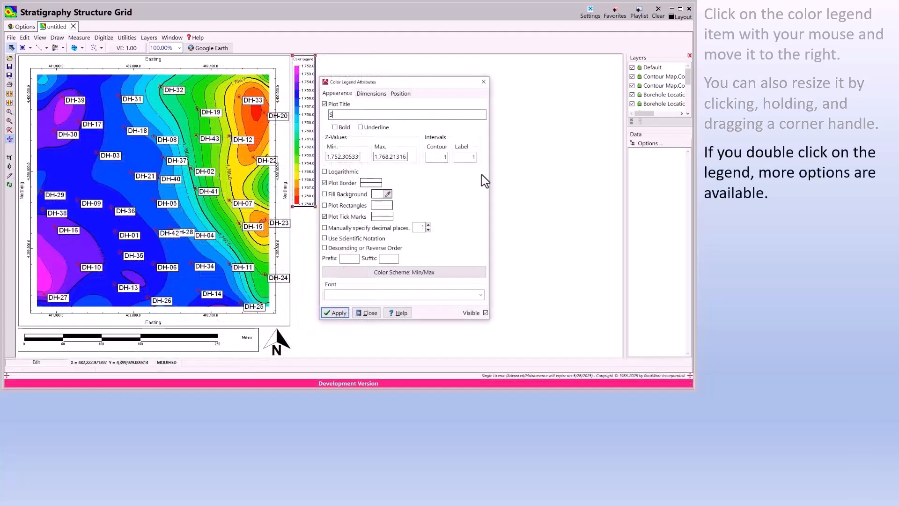
# Step: Title the color legend "Structural Elevations" and set its contour interval to 5
pyautogui.write('tructural Elevations')
pyautogui.press('BackSpace')
pyautogui.press('Tab')
pyautogui.write('5')
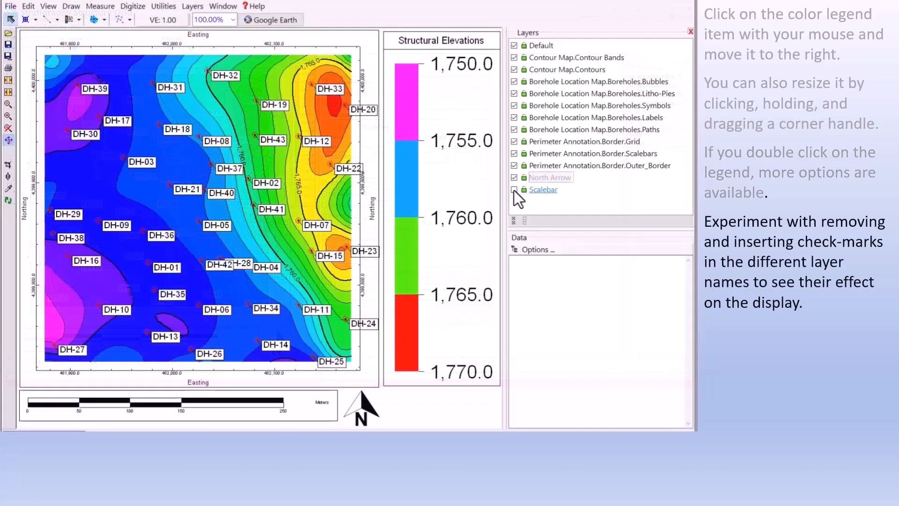
# Step: Hide the Scalebar, North Arrow and Perimeter Annotation border layers of the structure map
pyautogui.click(514, 190)
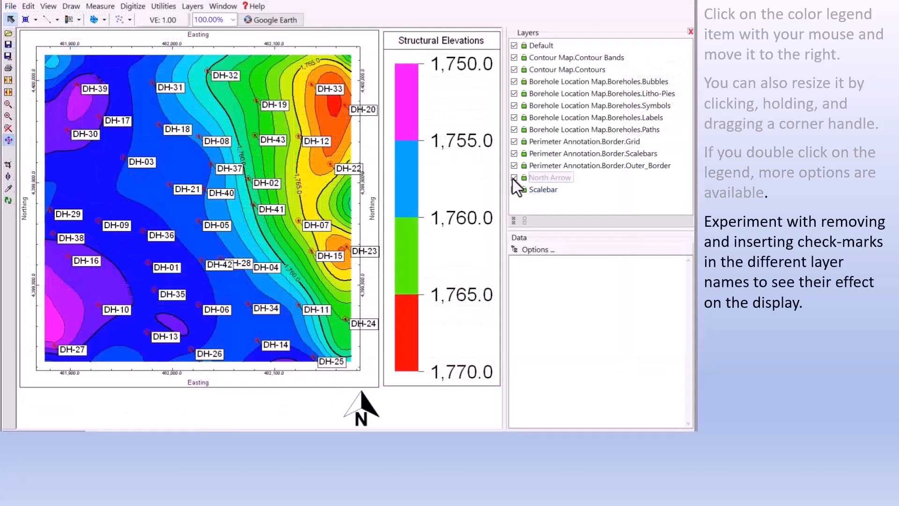
pyautogui.click(514, 177)
pyautogui.click(514, 166)
pyautogui.click(514, 141)
# Step: Hide all Borehole Location Map layers and both Contour Map layers
pyautogui.click(514, 129)
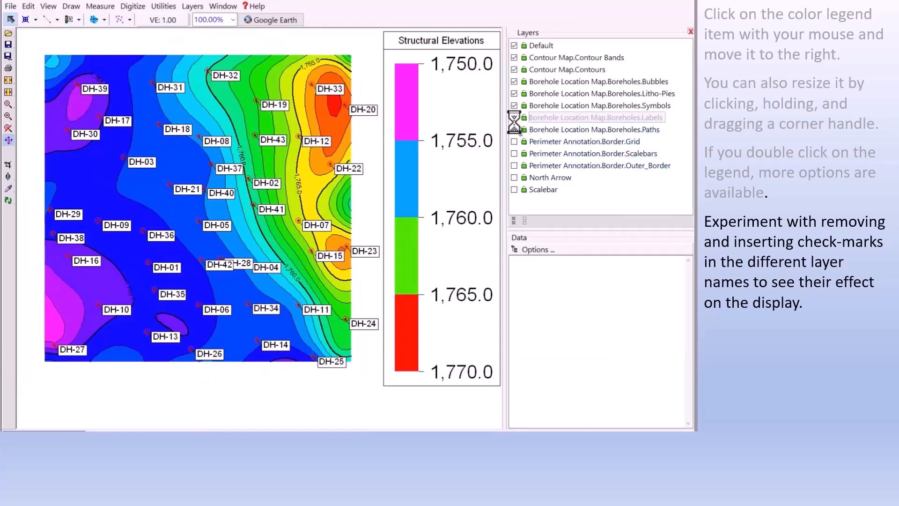
pyautogui.click(514, 117)
pyautogui.click(514, 105)
pyautogui.click(514, 93)
pyautogui.click(514, 82)
pyautogui.click(514, 70)
pyautogui.click(514, 57)
# Step: Show the Contours, Boreholes.Symbols, Border.Grid, Border.Scalebars and Scalebar layers again
pyautogui.click(514, 69)
pyautogui.click(514, 105)
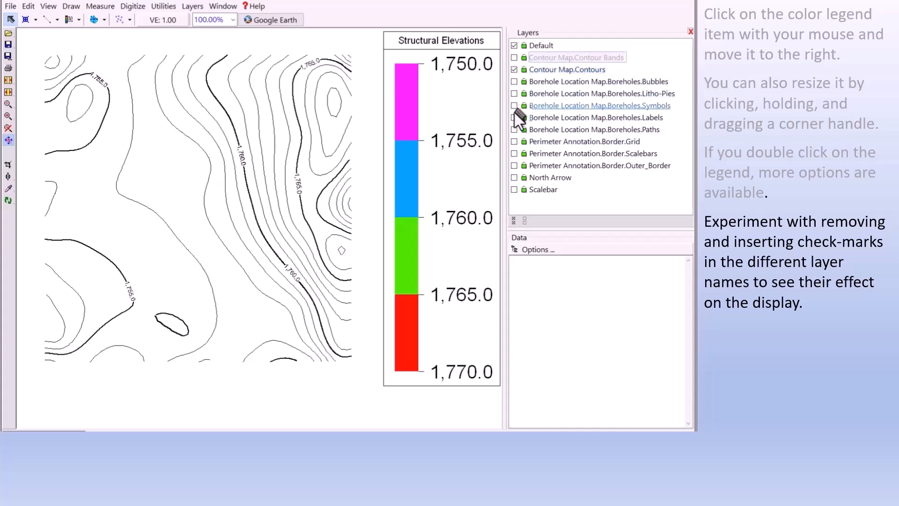
pyautogui.click(514, 141)
pyautogui.click(514, 154)
pyautogui.click(514, 190)
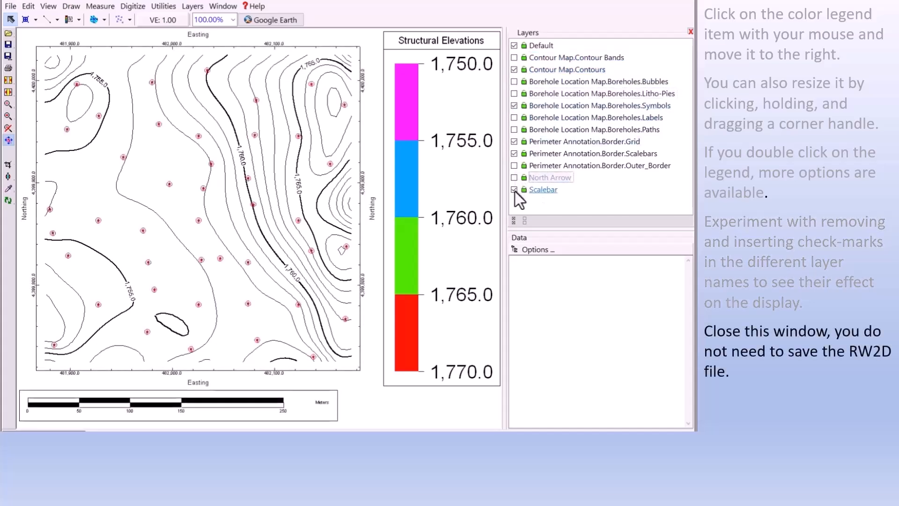